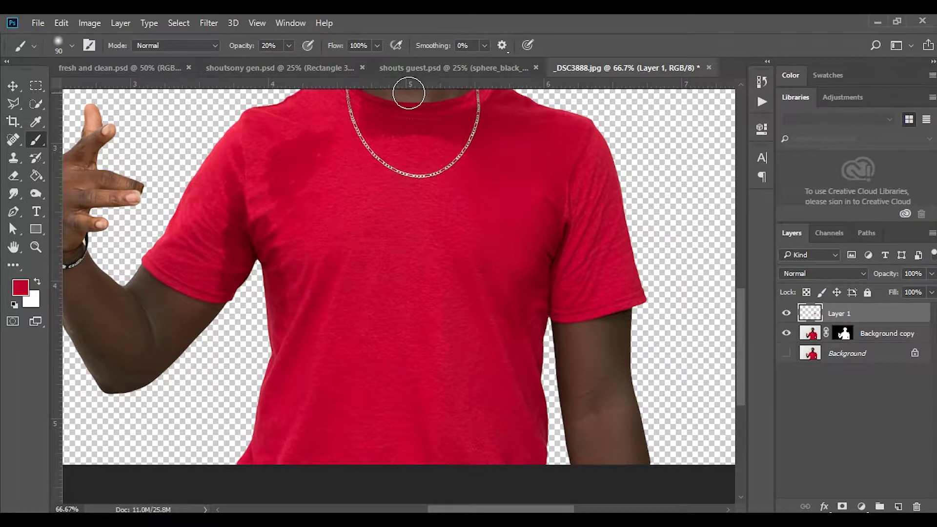
Set the Eyedropper's sample size to 5 by 5 Average
left_click_drag(409, 93, 374, 96)
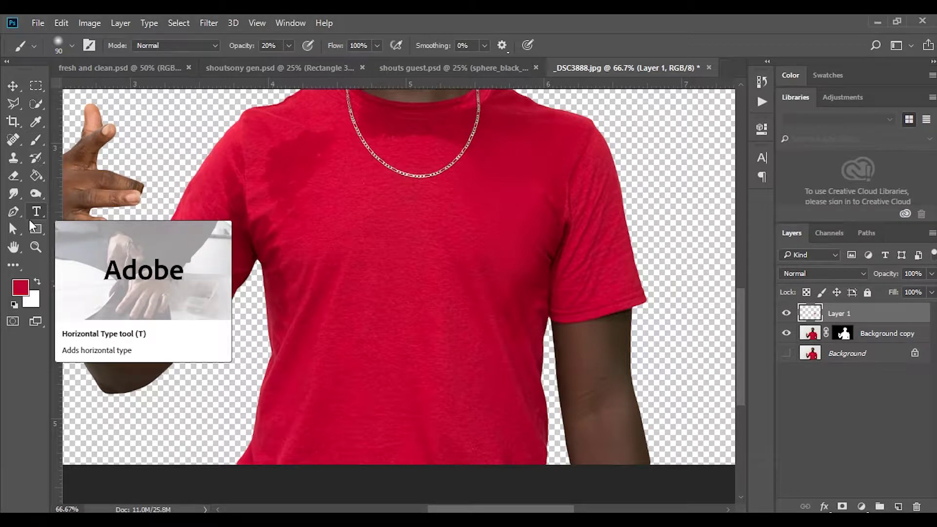
key("i")
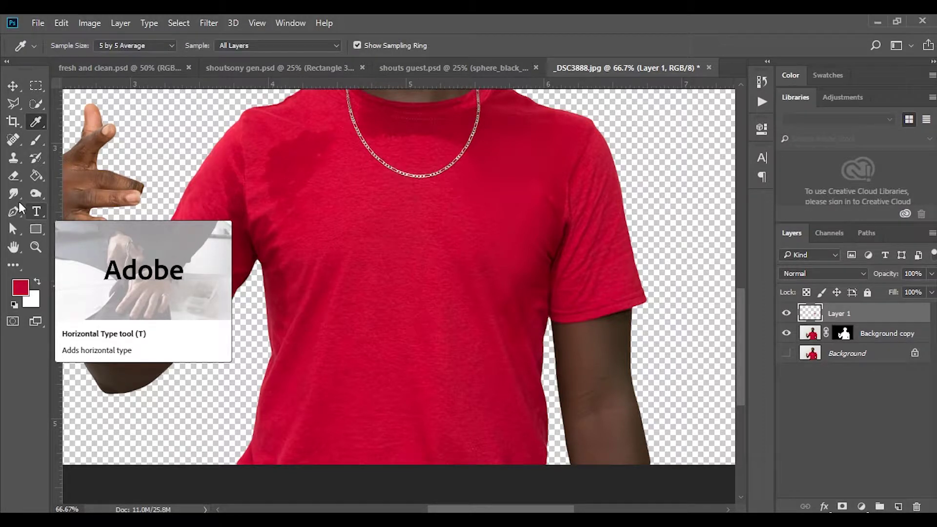
right_click(37, 121)
left_click(75, 125)
left_click(172, 46)
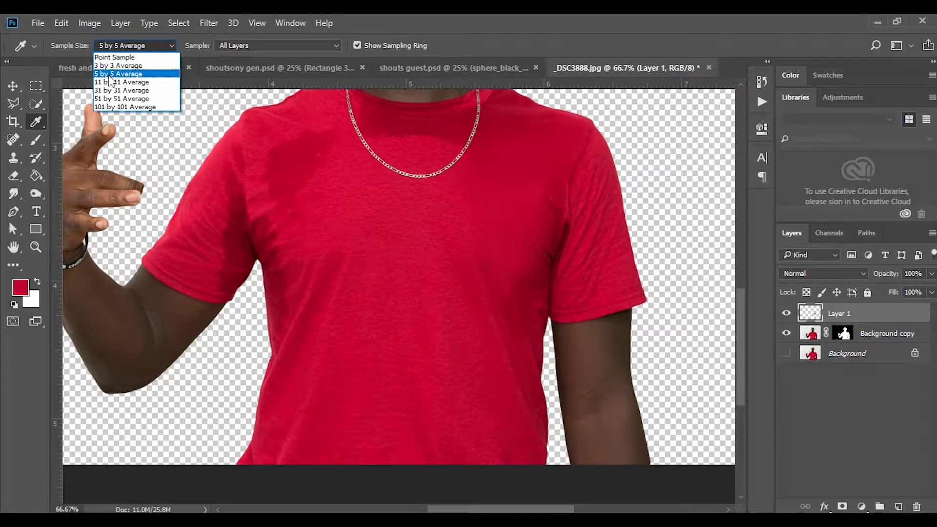
left_click(108, 75)
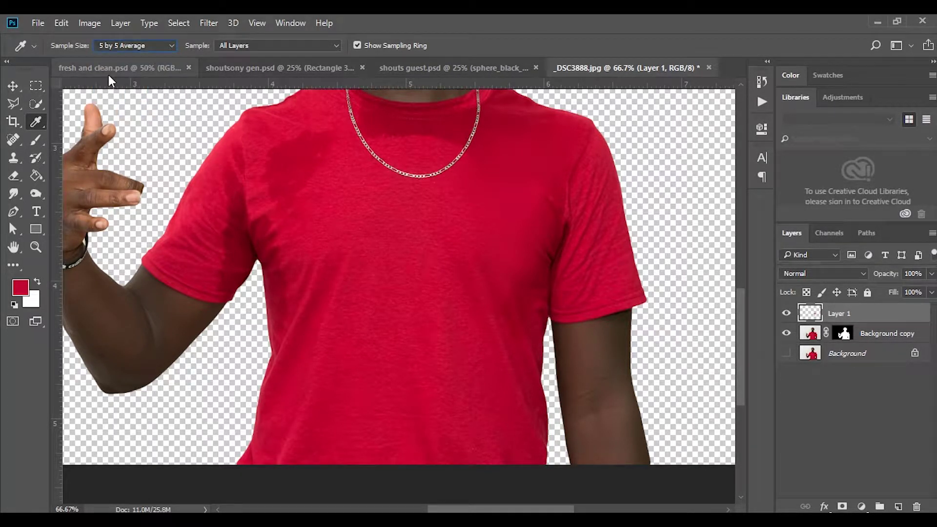
Sample the shirt's red near the raised arm's armpit and paint over the creases there on Layer 1 at 20% opacity
left_click(36, 140)
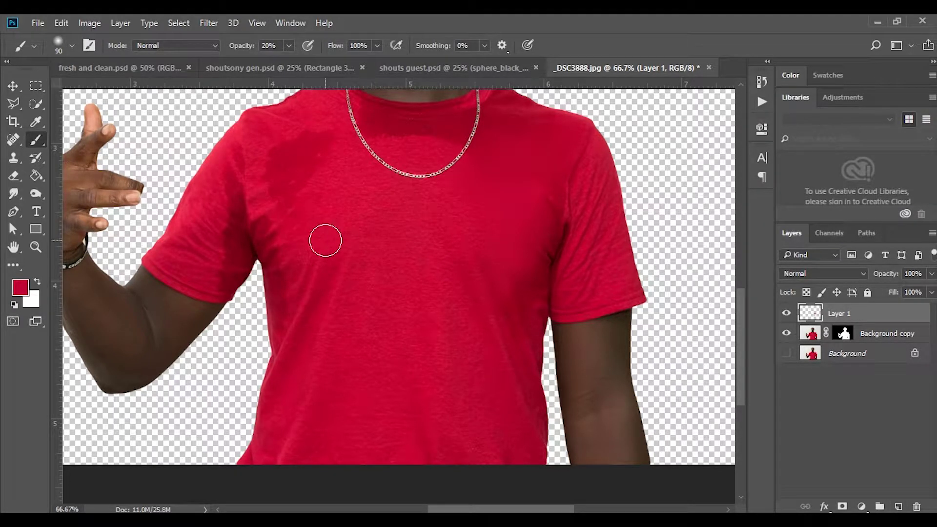
key("i")
left_click(298, 230)
key("b")
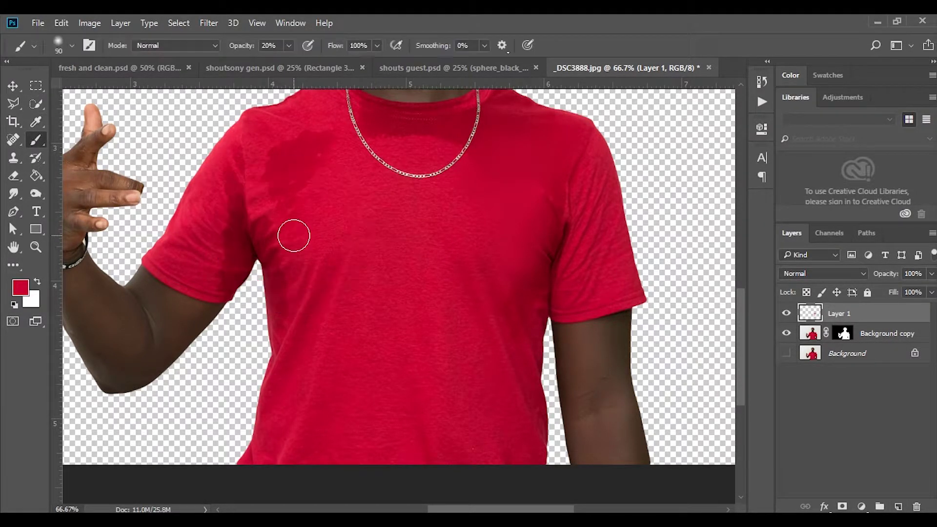
mouse_move(277, 237)
left_mouse_down()
mouse_move(267, 213)
mouse_move(287, 265)
mouse_move(270, 212)
mouse_move(296, 328)
mouse_move(272, 209)
left_mouse_up()
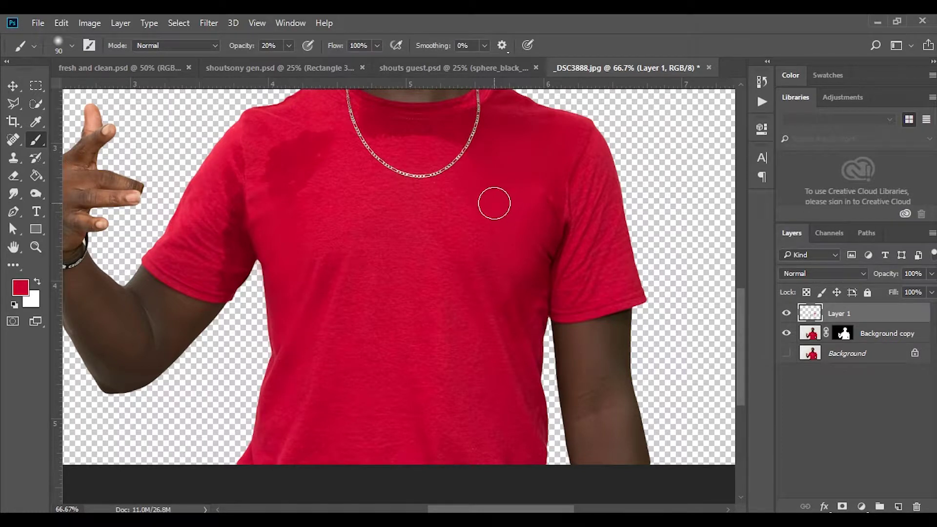
Paint over the creases and dark areas across the shirt's chest and torso on the lowered arm's side
left_click(495, 194, "alt")
mouse_move(535, 205)
left_mouse_down()
mouse_move(489, 339)
mouse_move(508, 305)
mouse_move(516, 323)
mouse_move(456, 426)
left_mouse_up()
left_click(310, 294)
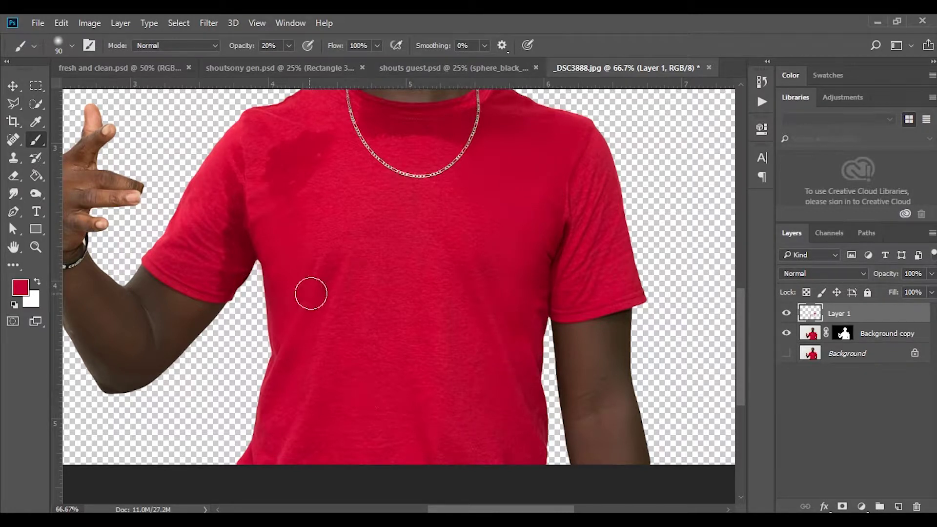
Smooth the dark folds on the raised arm's sleeve and paint out the dark patch on the chest beside the necklace
left_click(201, 237, "alt")
mouse_move(213, 248)
left_mouse_down()
mouse_move(225, 284)
mouse_move(216, 224)
mouse_move(231, 262)
mouse_move(217, 183)
mouse_move(221, 219)
mouse_move(220, 187)
mouse_move(226, 214)
mouse_move(230, 183)
mouse_move(222, 263)
mouse_move(236, 245)
mouse_move(209, 267)
left_mouse_up()
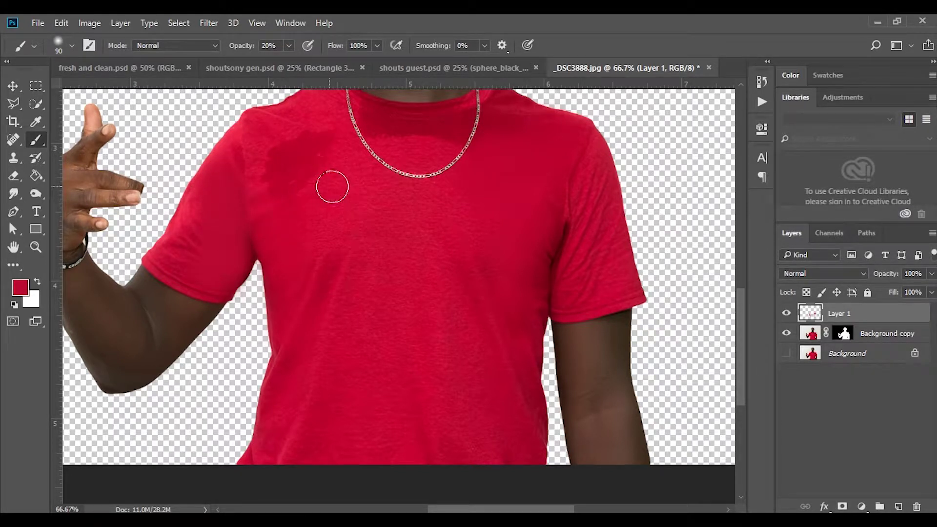
left_click(334, 190, "alt")
mouse_move(309, 181)
left_mouse_down()
mouse_move(271, 180)
mouse_move(275, 160)
mouse_move(292, 191)
mouse_move(305, 183)
mouse_move(315, 146)
mouse_move(303, 161)
mouse_move(303, 139)
mouse_move(268, 173)
mouse_move(343, 155)
mouse_move(318, 142)
mouse_move(301, 144)
mouse_move(317, 159)
mouse_move(288, 150)
left_mouse_up()
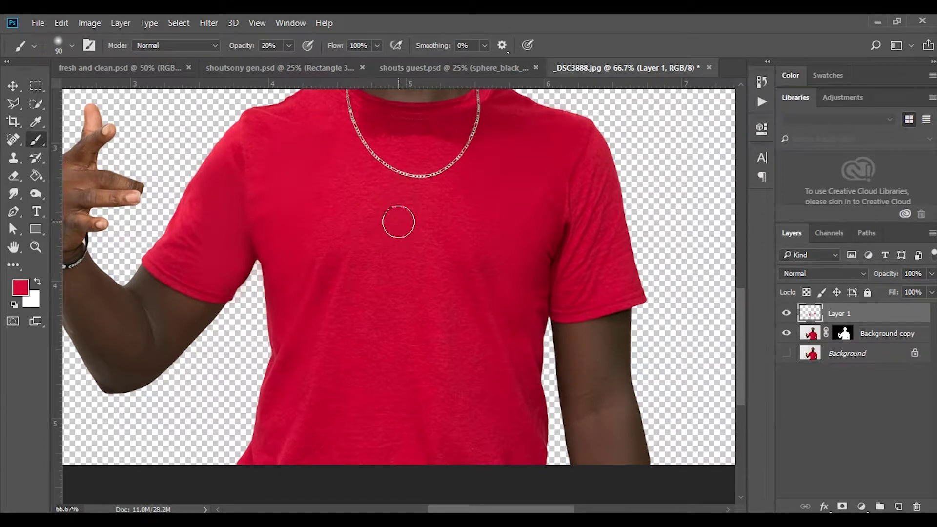
Sample the shirt's red below the neckline and paint out the shadow inside the necklace with a 50-pixel brush
left_click_drag(393, 203, 400, 250)
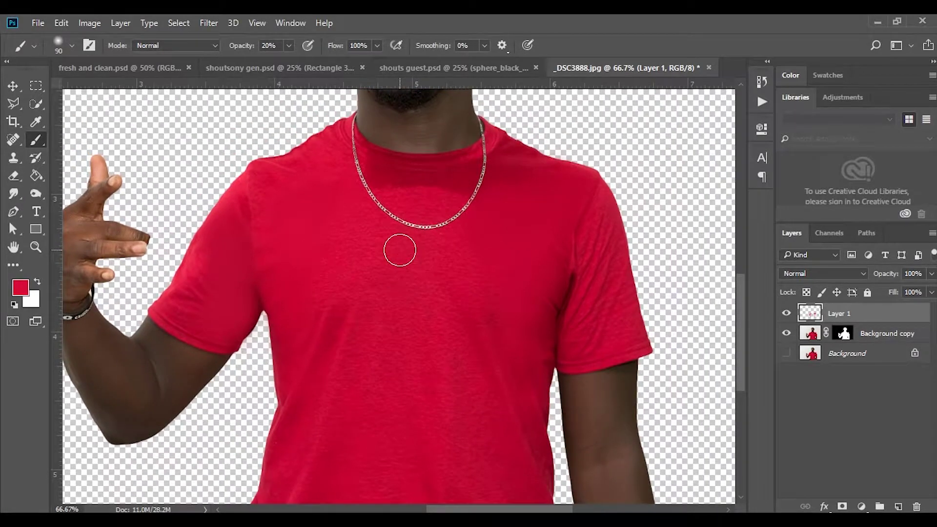
scroll(400, 250, "up", 3)
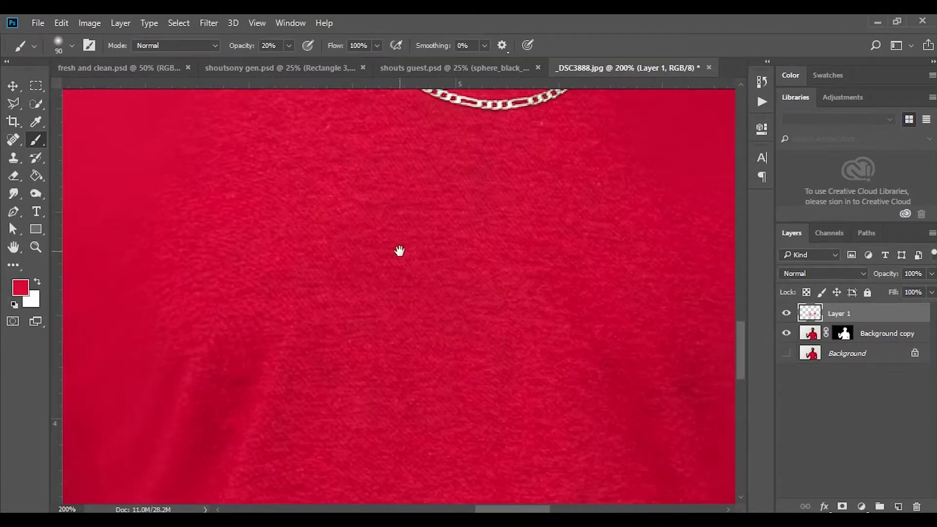
left_click_drag(400, 250, 367, 392)
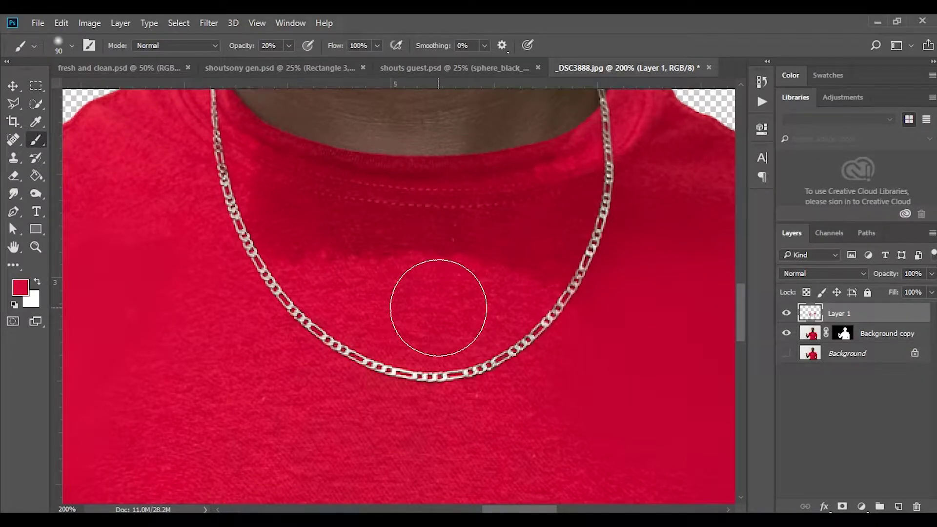
key("i")
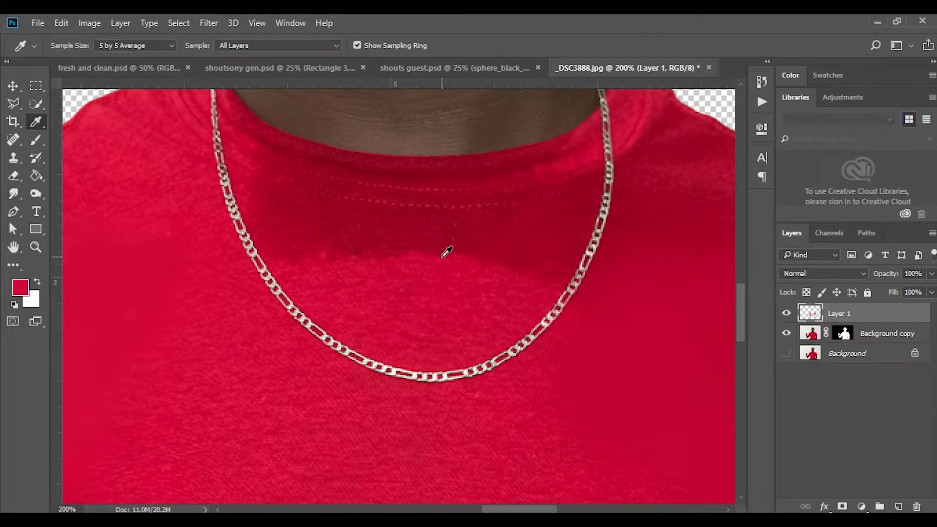
key("b")
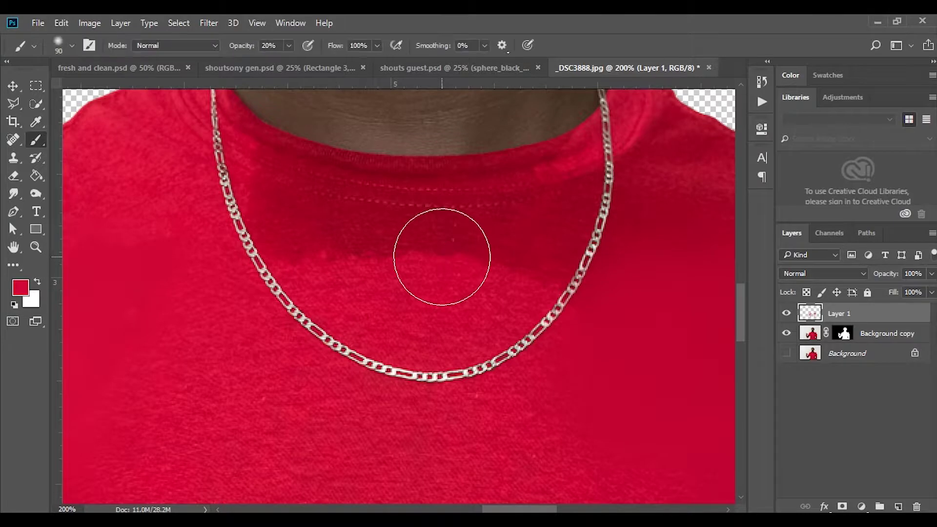
key("bracketleft")
key("bracketleft")
key("bracketleft")
key("bracketleft")
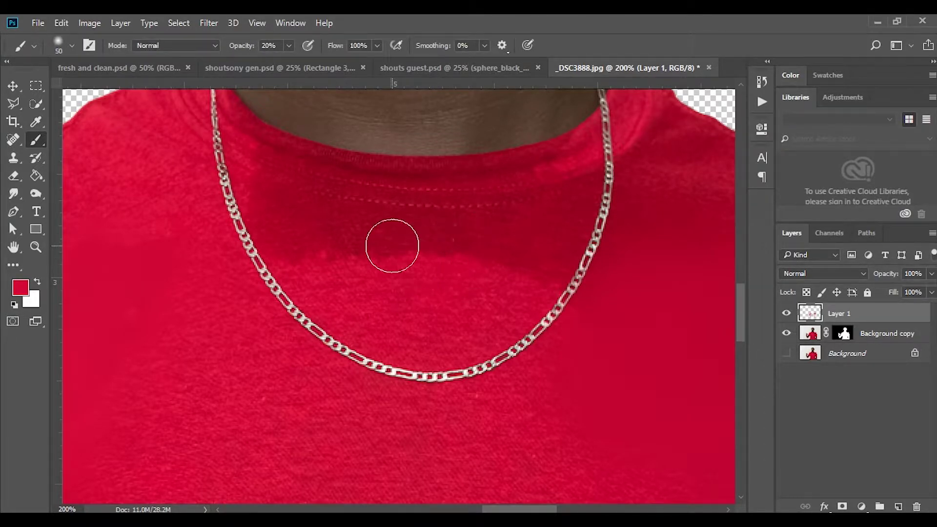
mouse_move(305, 237)
left_mouse_down()
mouse_move(361, 250)
mouse_move(434, 239)
mouse_move(381, 258)
mouse_move(422, 239)
mouse_move(518, 230)
mouse_move(513, 224)
mouse_move(486, 248)
mouse_move(488, 267)
mouse_move(509, 240)
mouse_move(512, 258)
mouse_move(513, 224)
mouse_move(414, 230)
mouse_move(314, 256)
mouse_move(382, 255)
mouse_move(291, 209)
mouse_move(299, 236)
mouse_move(271, 202)
mouse_move(303, 239)
mouse_move(356, 246)
mouse_move(291, 208)
mouse_move(405, 239)
mouse_move(455, 271)
mouse_move(439, 257)
mouse_move(325, 235)
mouse_move(490, 233)
mouse_move(317, 224)
mouse_move(324, 237)
mouse_move(492, 237)
mouse_move(258, 203)
mouse_move(413, 240)
mouse_move(542, 227)
mouse_move(557, 212)
mouse_move(517, 288)
mouse_move(559, 224)
mouse_move(498, 318)
mouse_move(477, 287)
mouse_move(525, 221)
mouse_move(551, 226)
left_mouse_up()
Reduce the brush to 20 pixels and cover the remaining shadow between the collar and the necklace
key("[")
key("[")
key("[")
key("[")
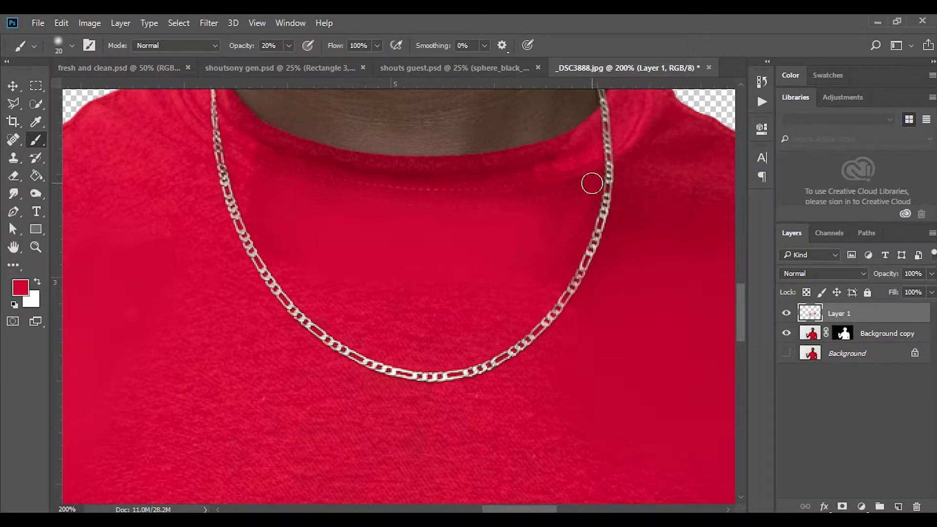
mouse_move(592, 183)
left_mouse_down()
mouse_move(562, 234)
mouse_move(527, 215)
mouse_move(574, 194)
mouse_move(541, 268)
mouse_move(581, 220)
mouse_move(491, 222)
mouse_move(570, 185)
left_mouse_up()
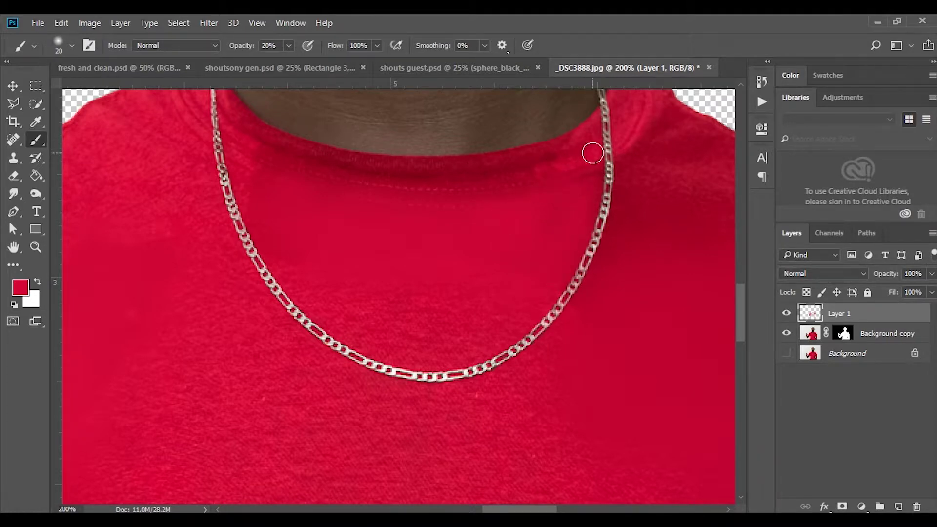
Sample the darker red at the collar and paint along the collar band to smooth its texture and stitching
key("i")
left_click_drag(575, 157, 566, 159)
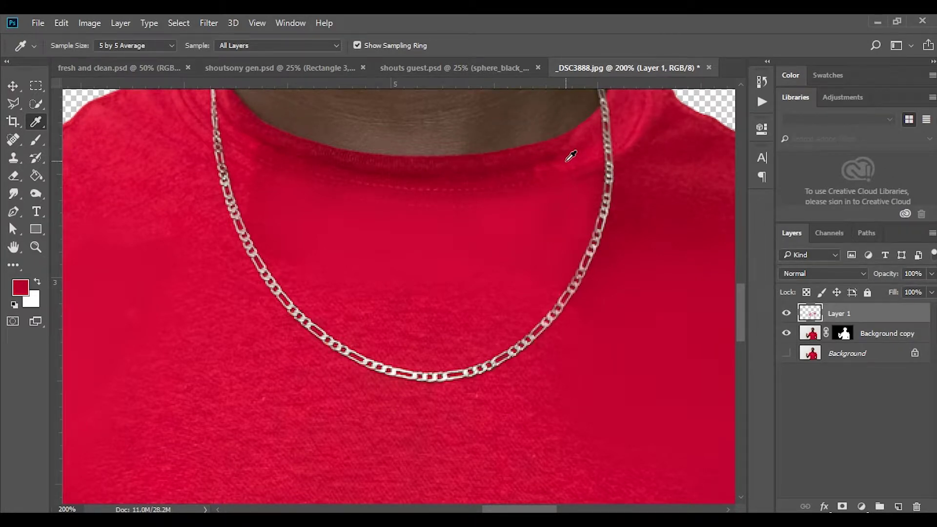
key("b")
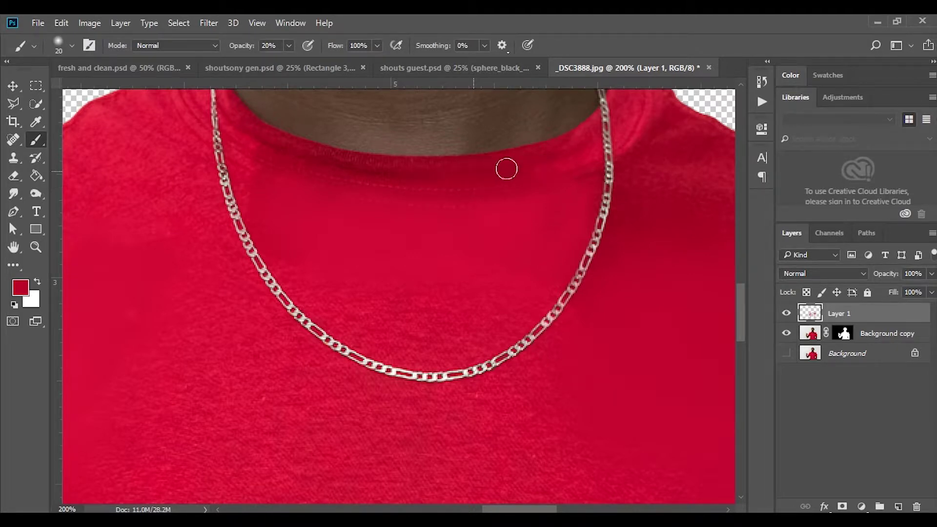
left_click(248, 132, "alt")
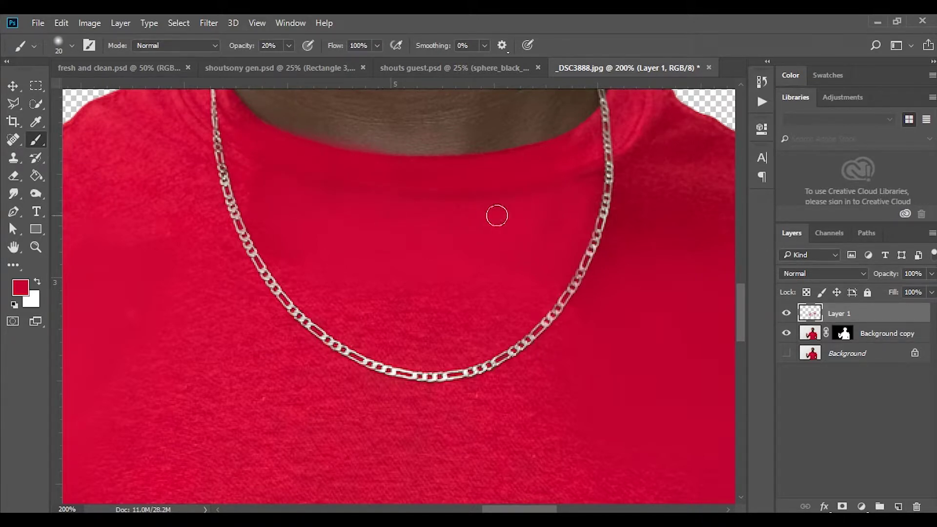
Sample the chest's red and paint over the dark shoulder folds beside the necklace with a 35-pixel brush
mouse_move(522, 210)
left_mouse_down()
mouse_move(387, 278)
mouse_move(418, 293)
left_mouse_up()
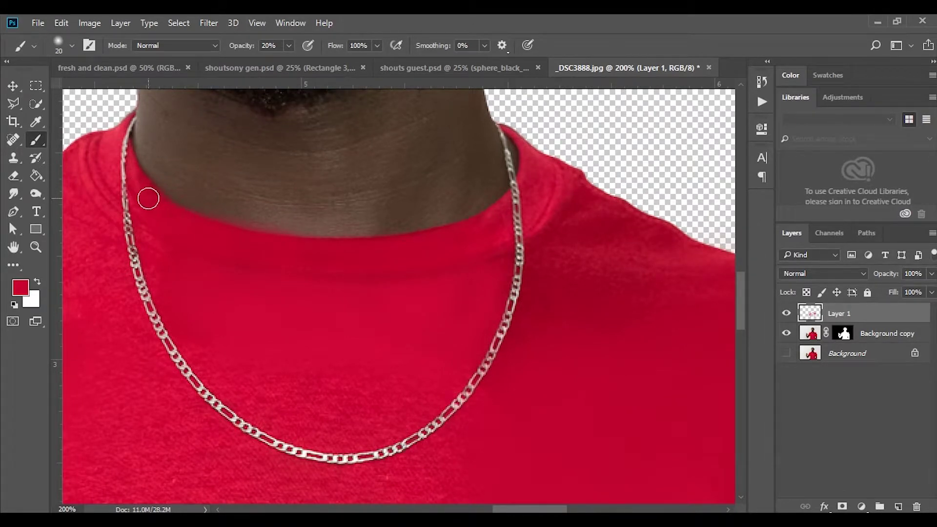
left_click_drag(415, 271, 299, 273)
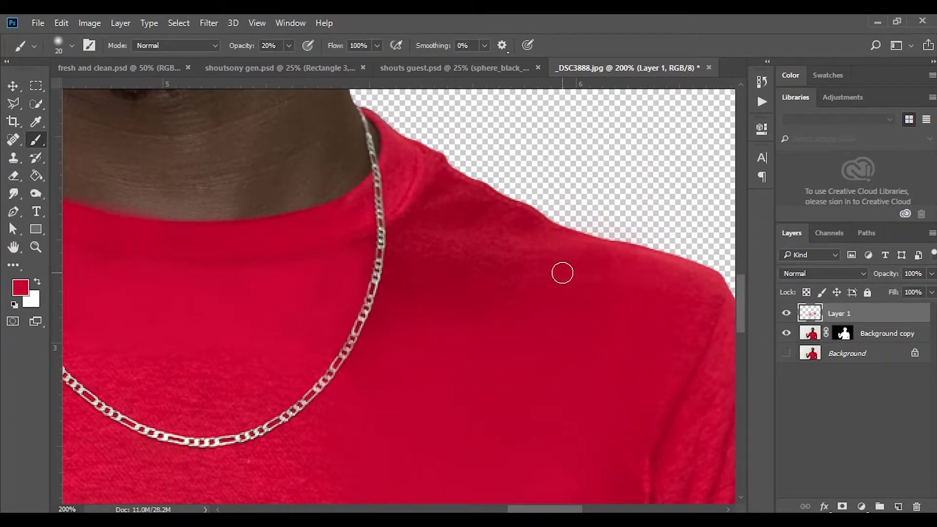
key("i")
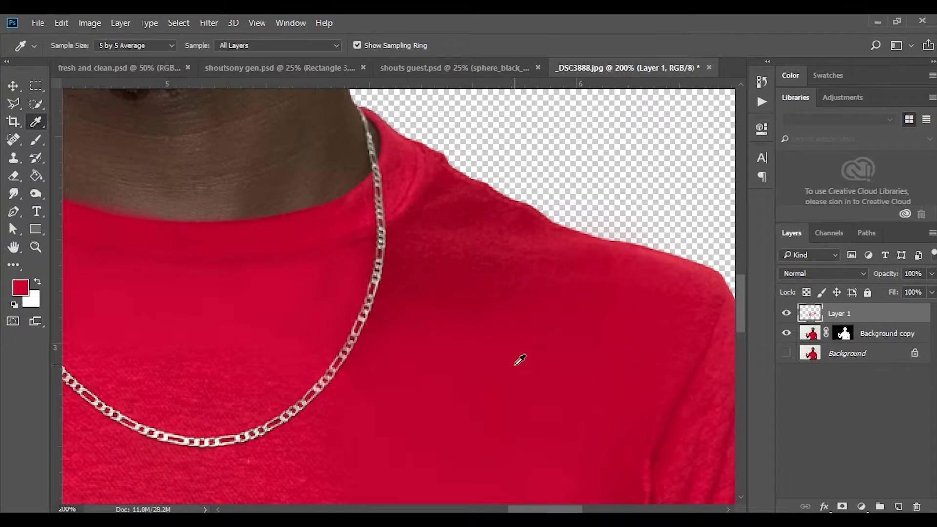
left_click(492, 369)
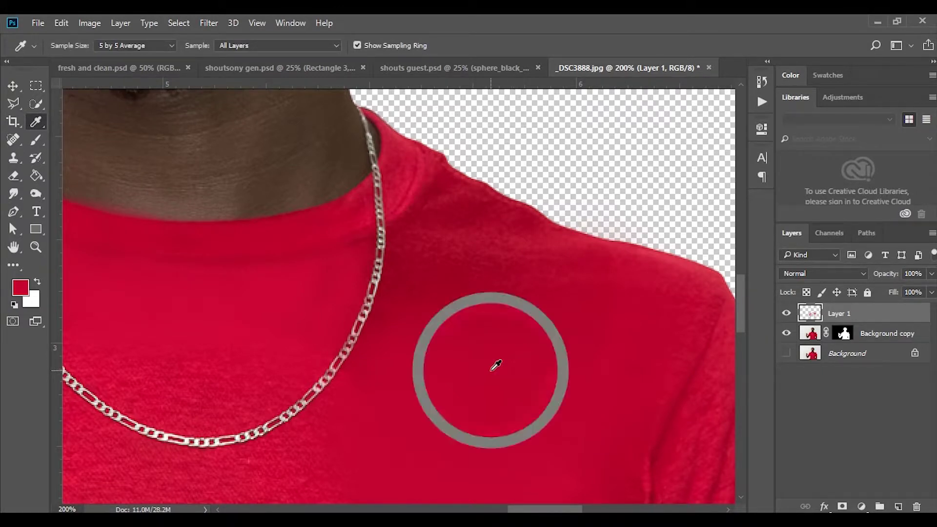
key("b")
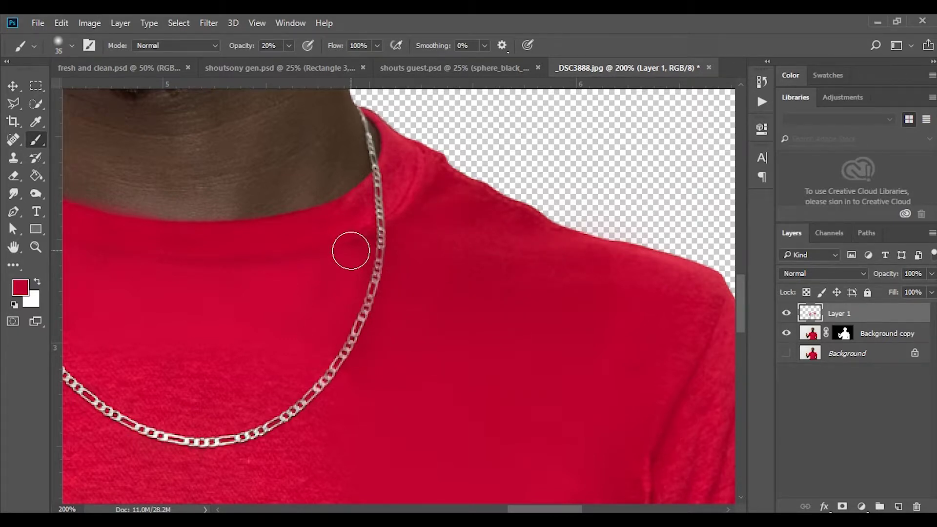
Enlarge the brush to 70 pixels and smooth the remaining creases across the shirt's chest and torso
key("ctrl+minus")
key("ctrl+minus")
key("ctrl+minus")
key("ctrl+minus")
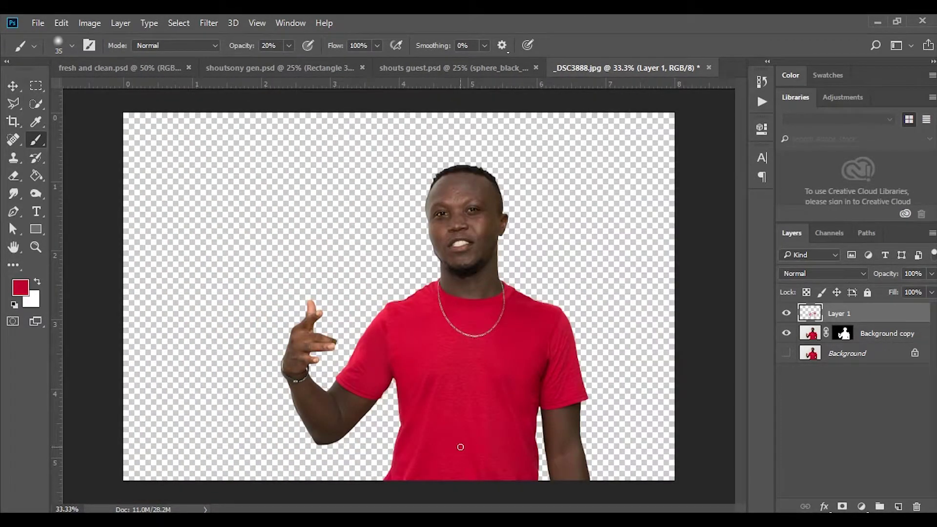
key("ctrl+plus")
key("ctrl+plus")
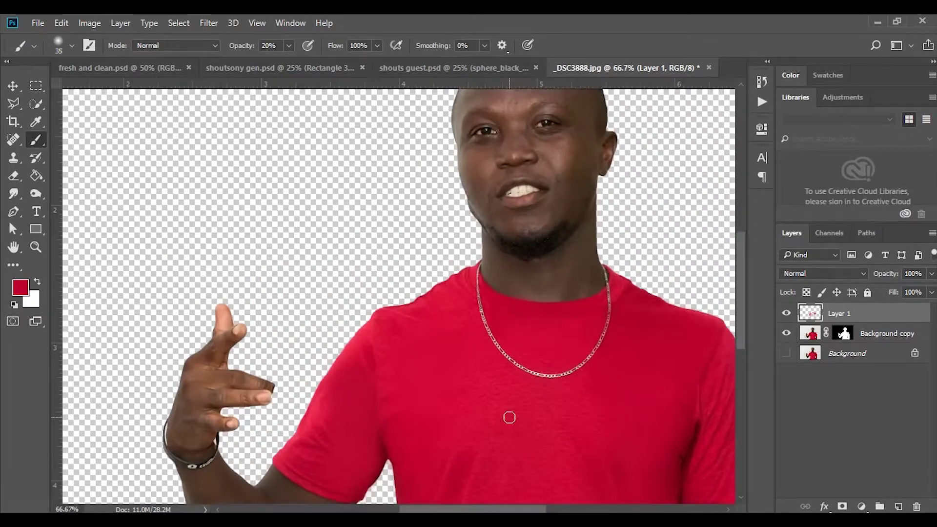
left_click_drag(511, 416, 448, 280)
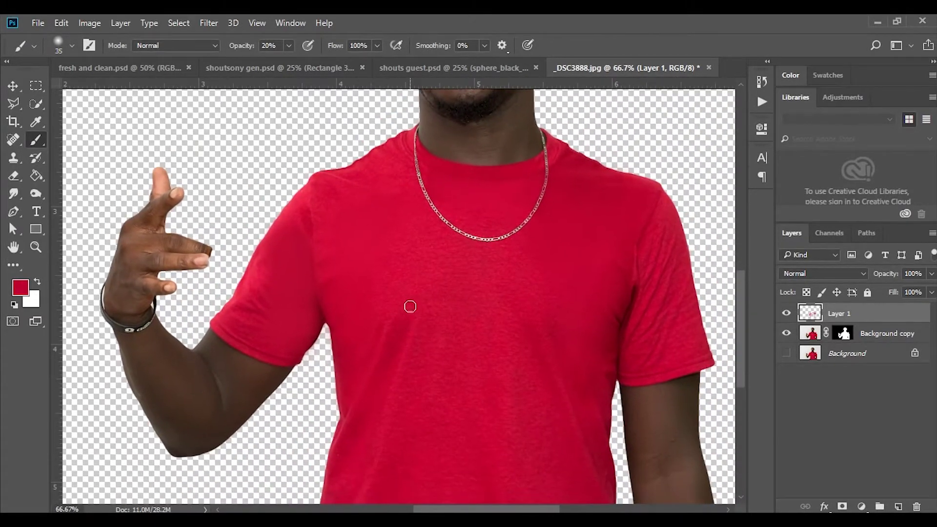
left_click(404, 305, "alt")
key("bracketright")
key("bracketright")
key("bracketright")
key("bracketright")
key("bracketright")
left_click(553, 282, "alt")
left_click_drag(564, 309, 571, 355)
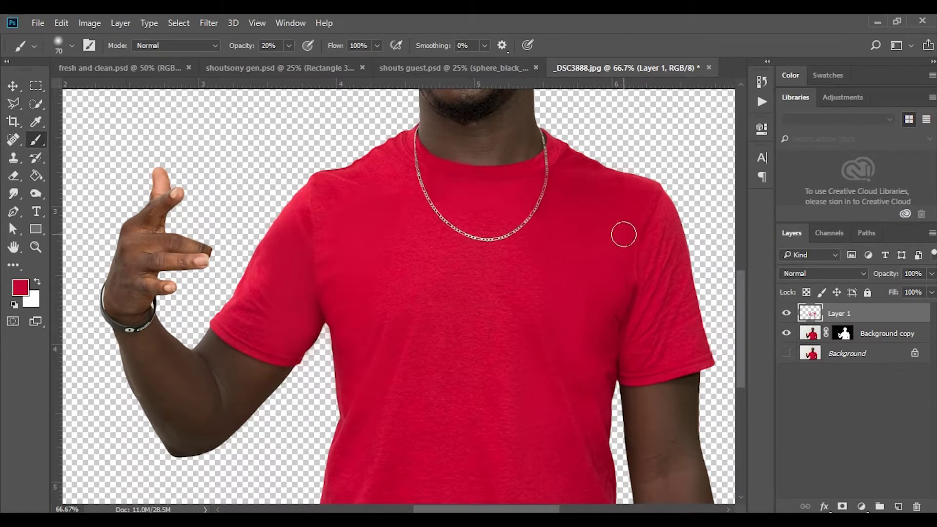
Clip Layer 1 to the Background copy layer with a clipping mask
right_click(867, 316)
left_click(642, 329)
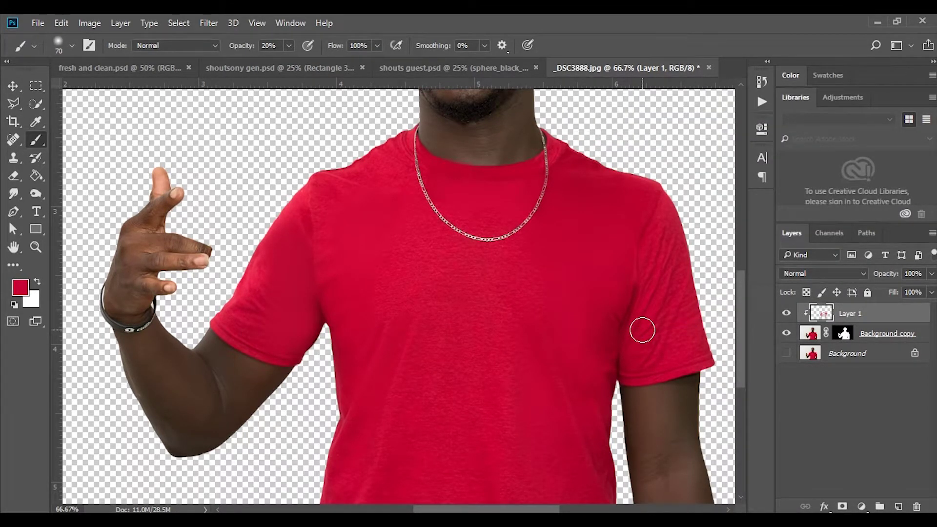
Toggle Layer 1's visibility repeatedly to compare the shirt before and after the retouching
mouse_move(529, 344)
left_mouse_down()
mouse_move(475, 295)
mouse_move(470, 309)
left_mouse_up()
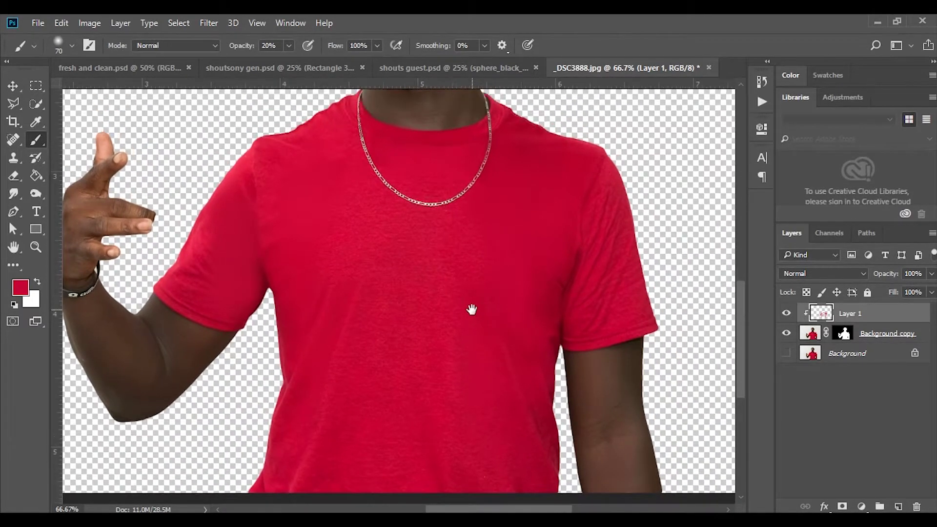
left_click(786, 313)
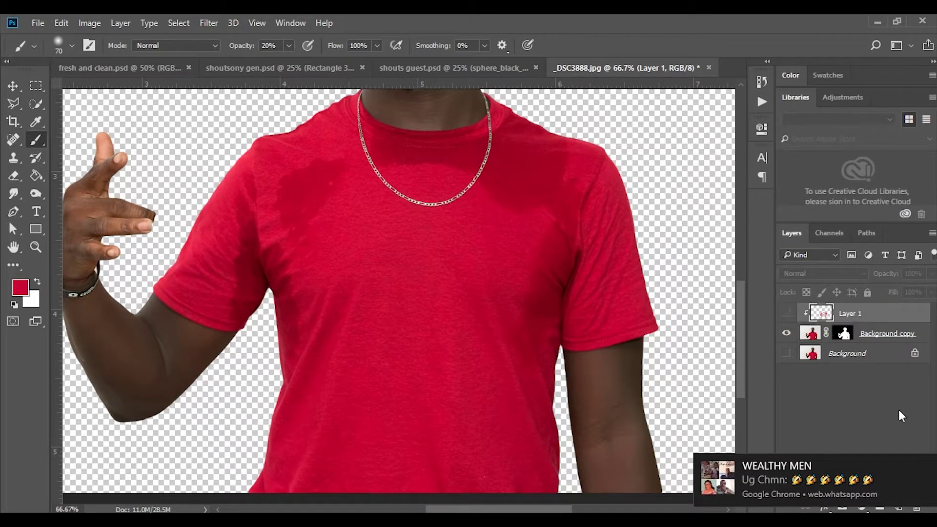
left_click(786, 314)
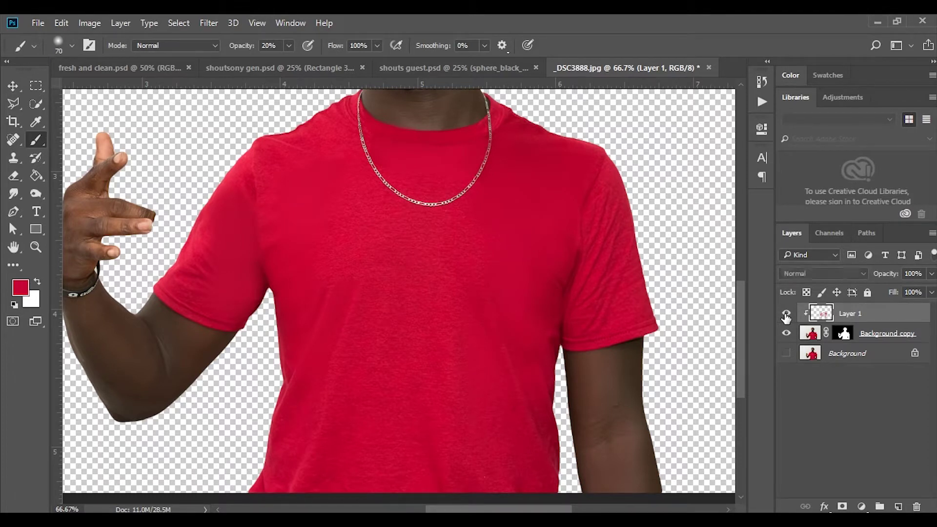
left_click(786, 316)
left_click(785, 316)
left_click(785, 316)
left_click(785, 316)
left_click(786, 315)
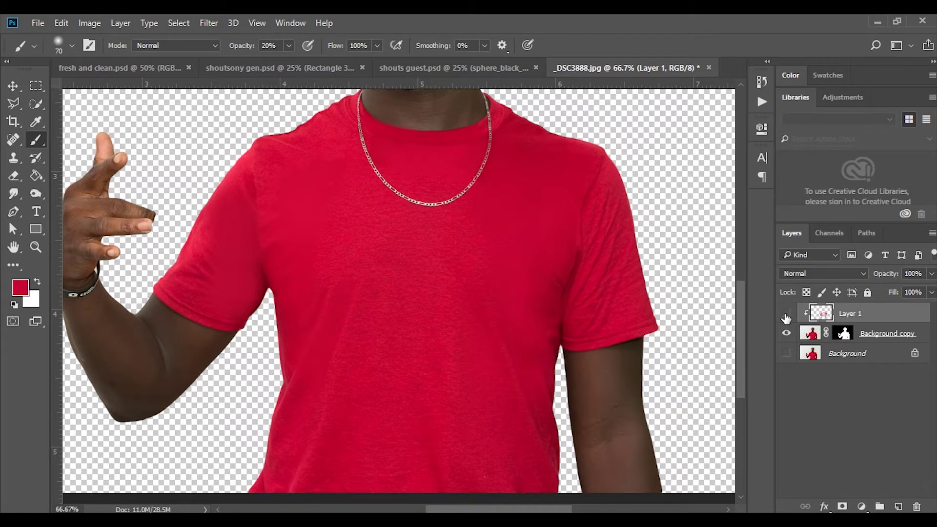